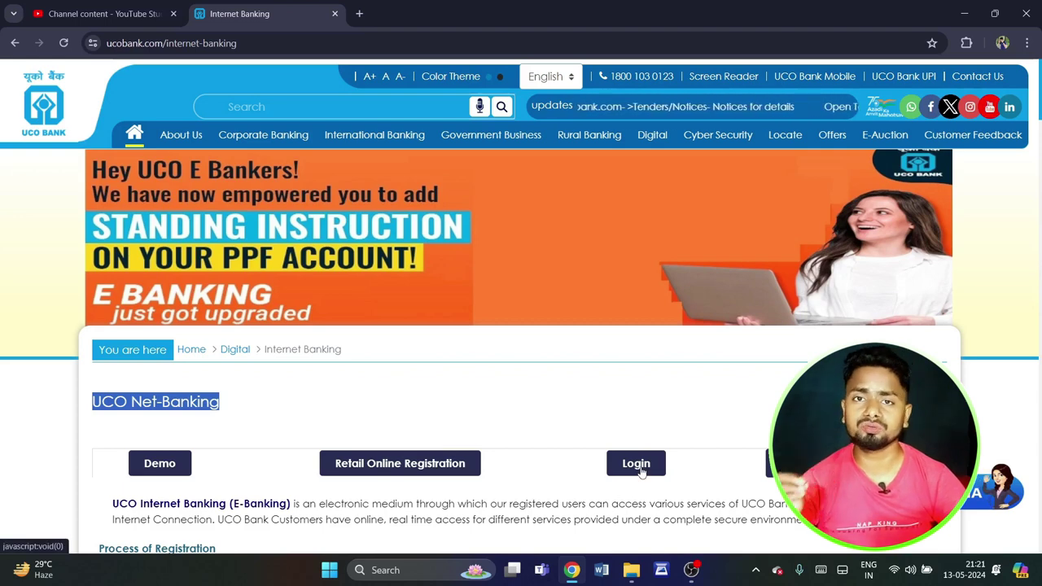
Open the Retail Online Registration page, accept the external link, and continue with Register Online for a new retail user
click(450, 464)
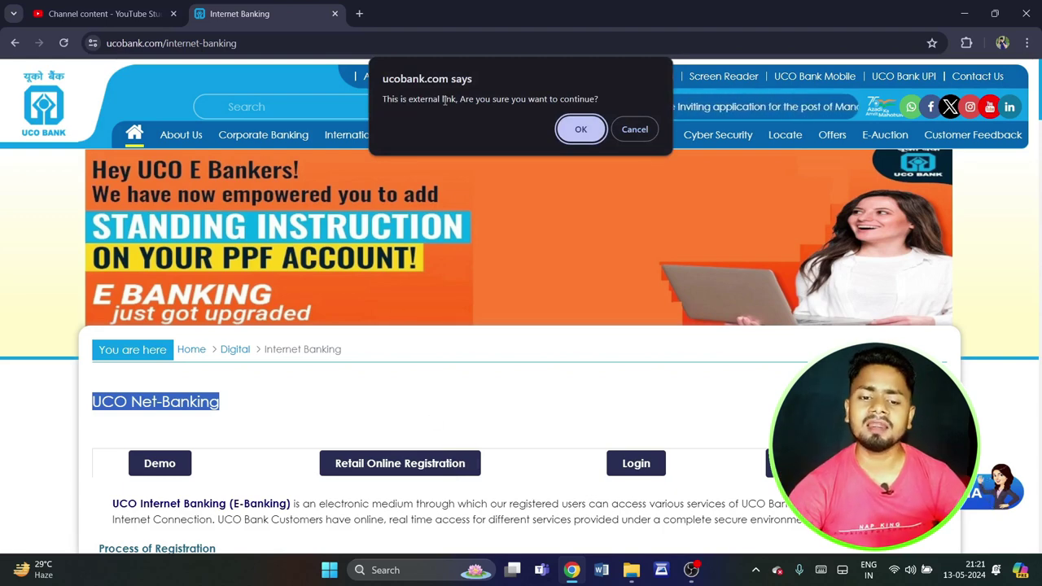
click(582, 132)
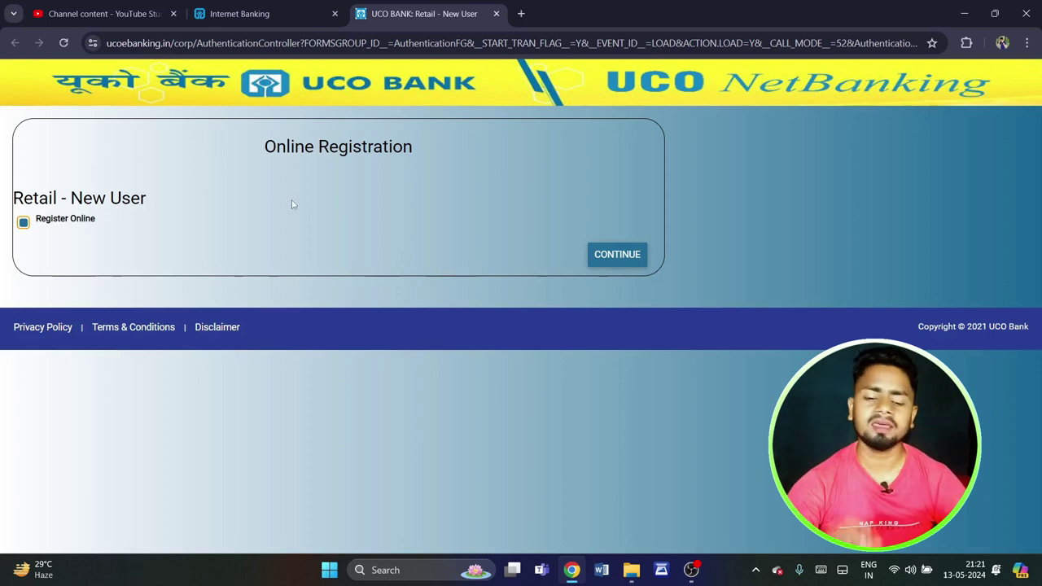
click(628, 256)
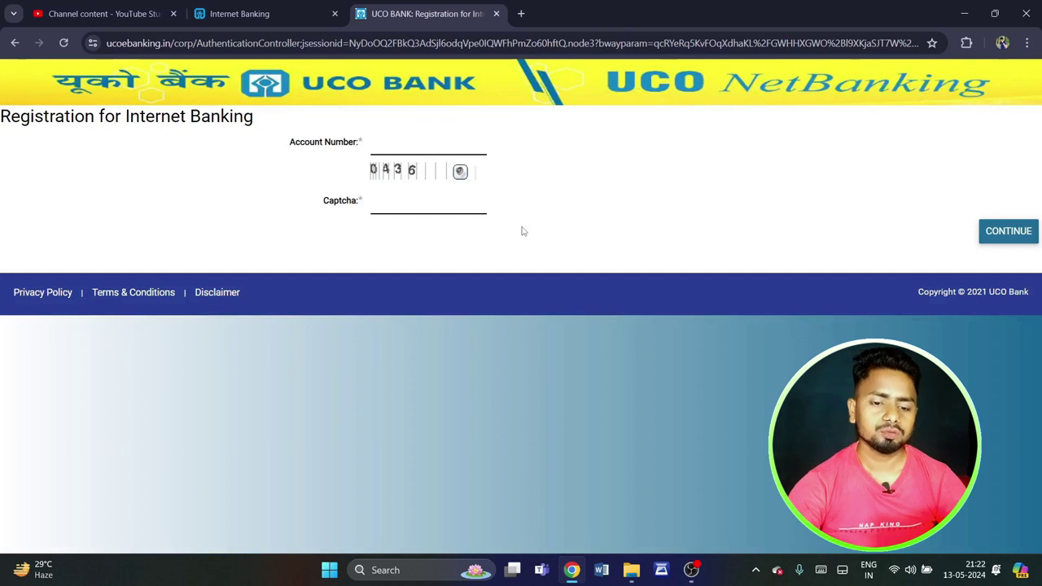
Fill in the account number, one of the last five transaction amounts, and the matching transaction type on the registration form
click(412, 143)
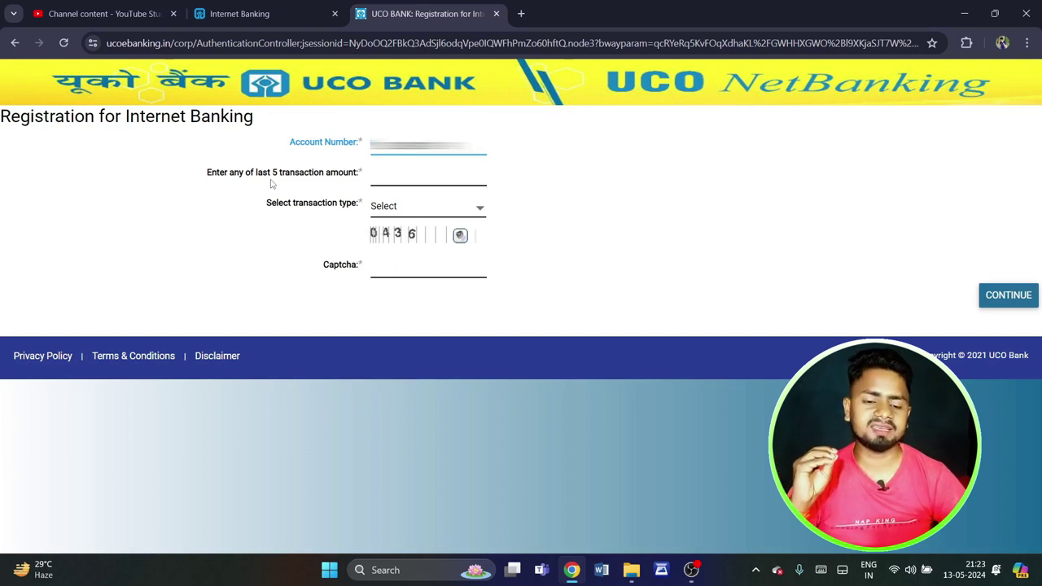
click(419, 169)
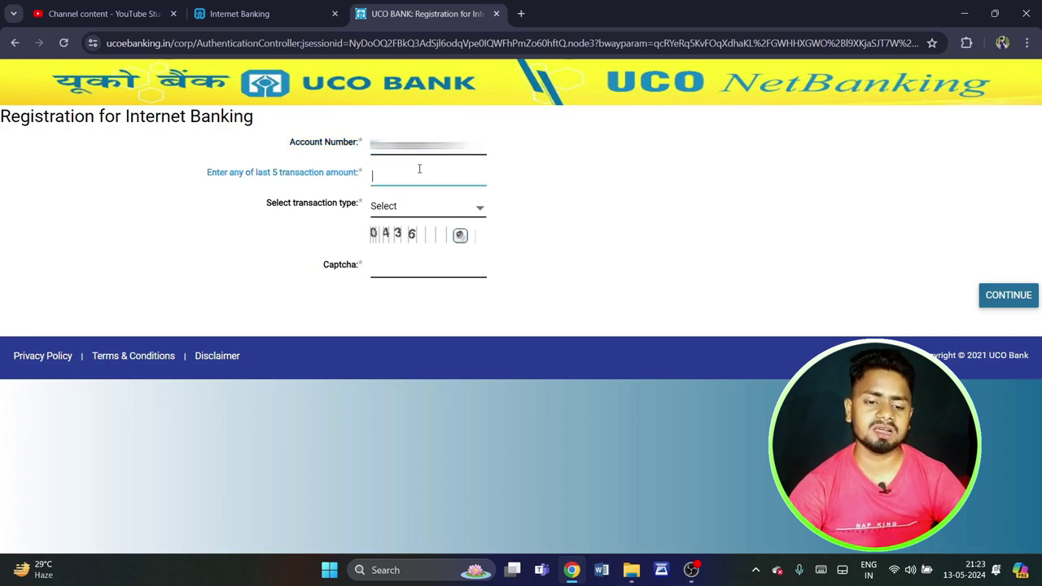
click(479, 208)
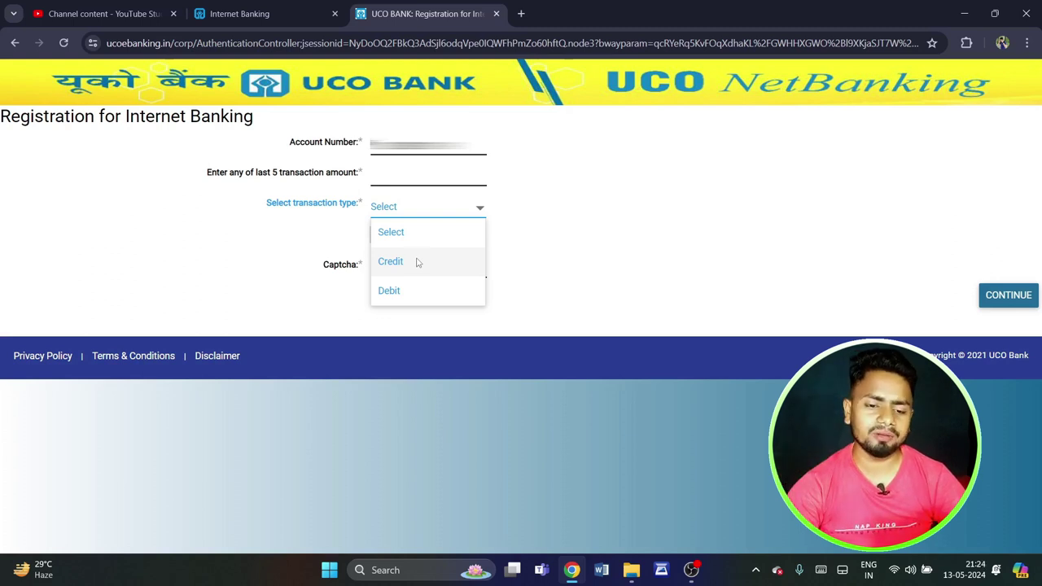
click(392, 178)
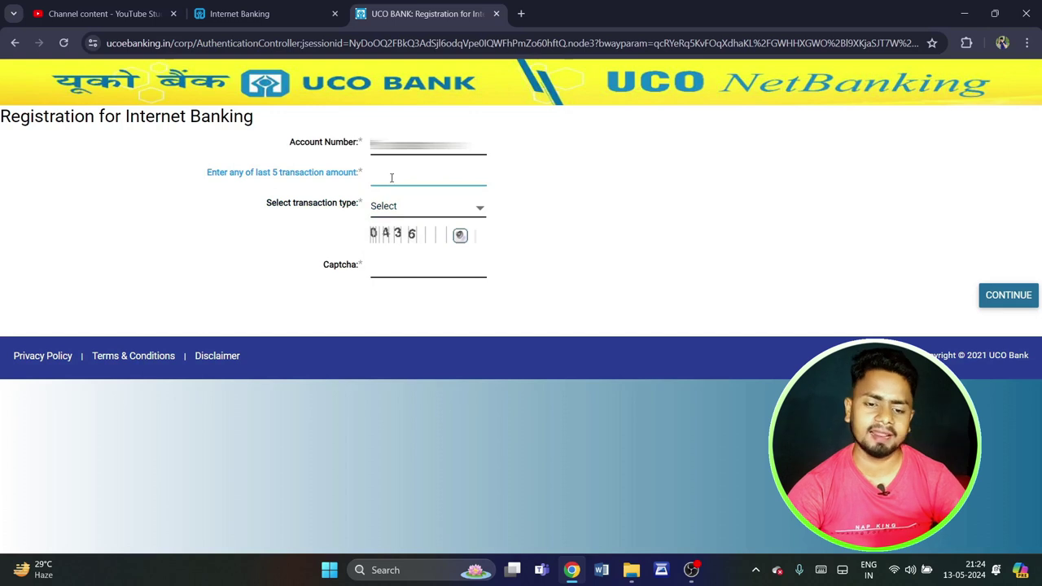
click(479, 208)
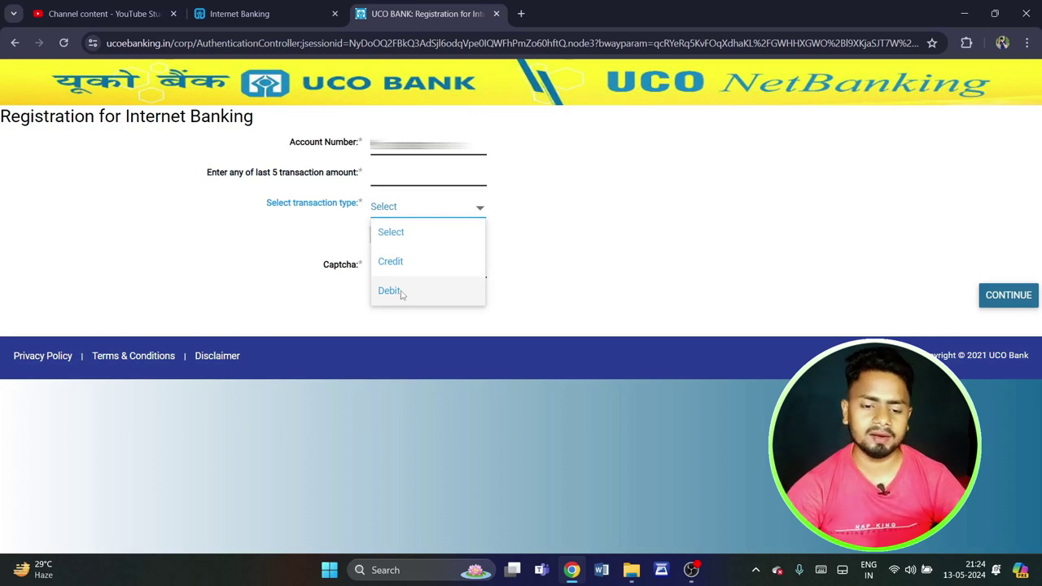
click(525, 255)
Enter the captcha code shown on the registration form and submit the form
click(433, 267)
text(0436)
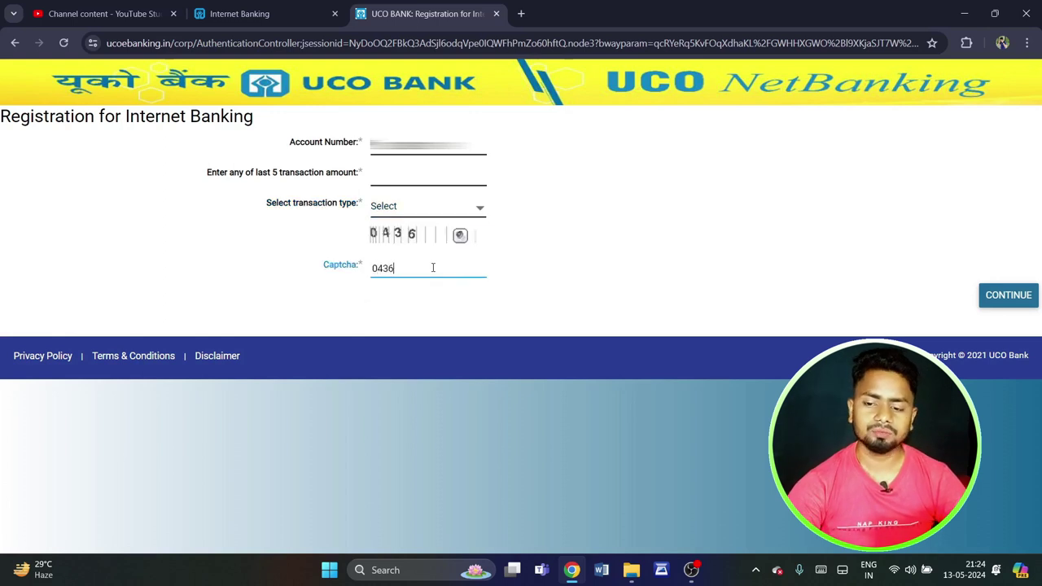
click(997, 300)
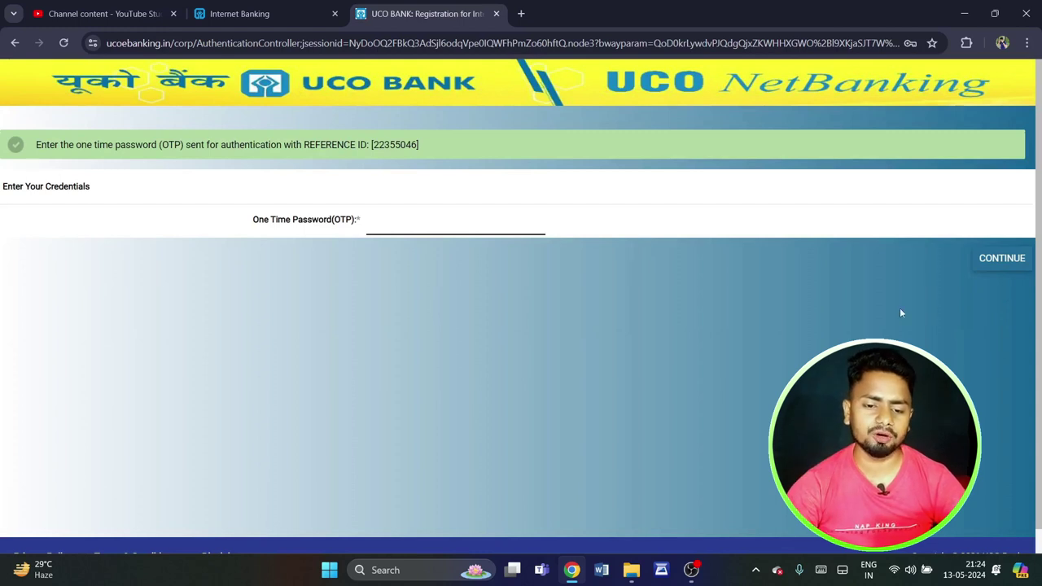
Enter the one-time password, and fill in the debit card's number, ATM PIN and expiry date to continue
click(451, 226)
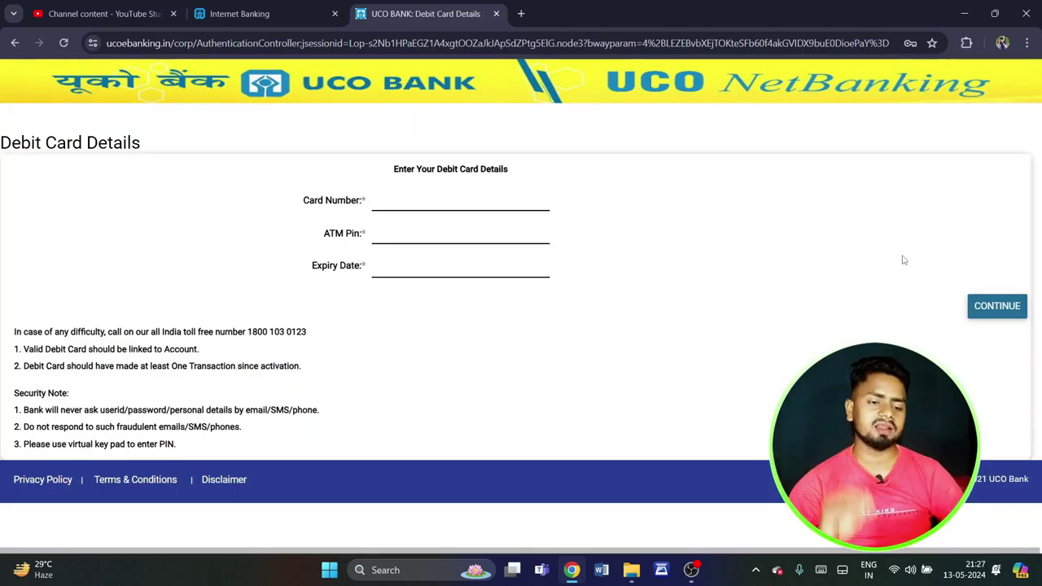
click(423, 199)
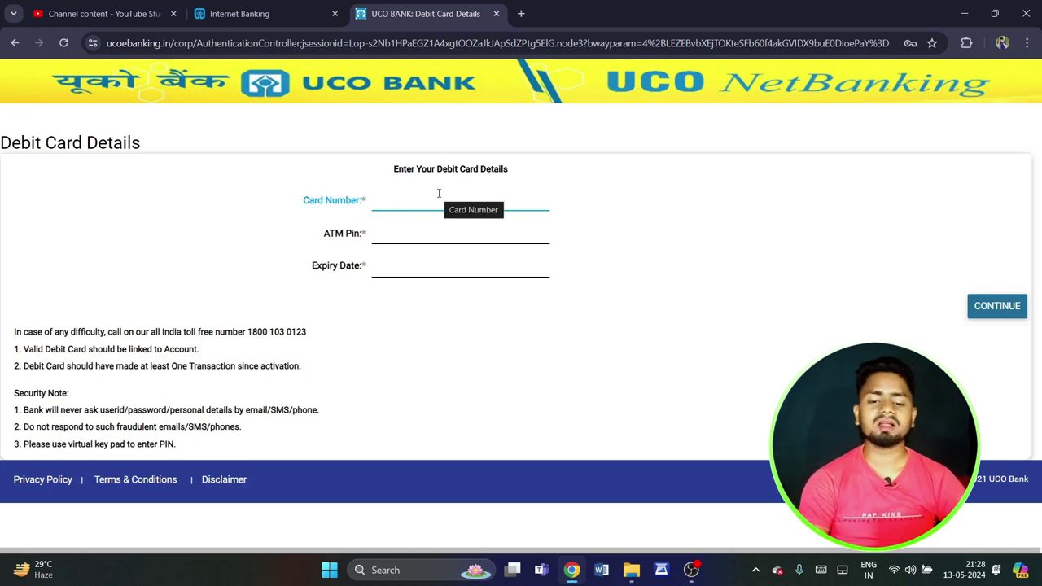
click(436, 232)
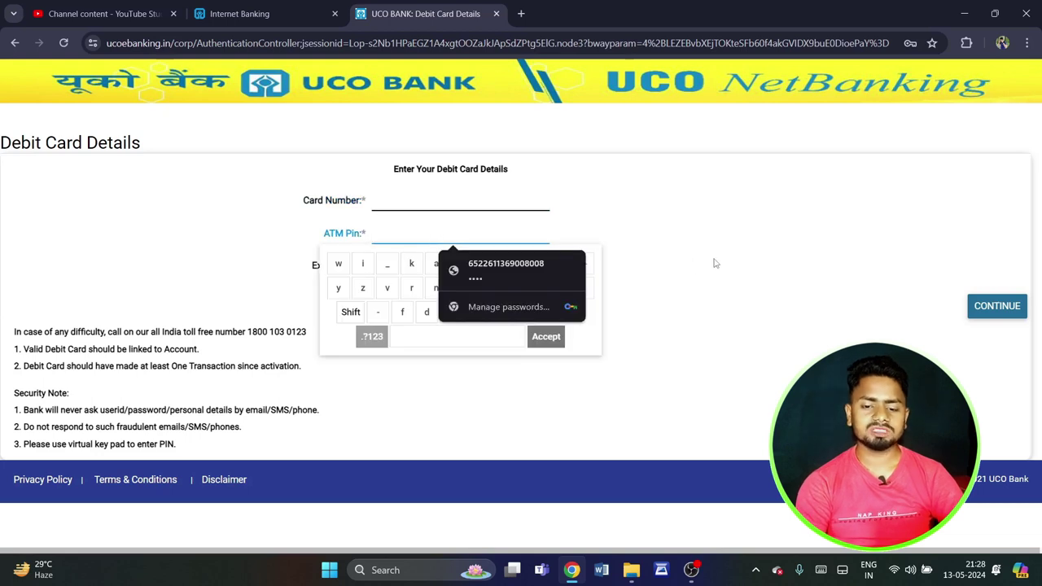
click(468, 265)
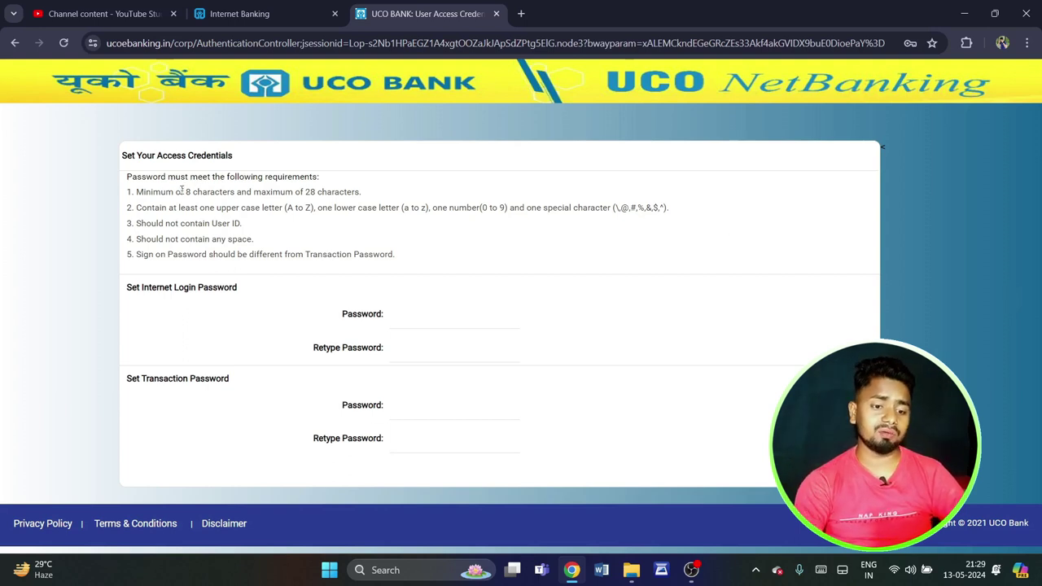
Examine the password requirements for length, letter case, numbers, special characters, user ID, spaces, and differing sign-on and transaction passwords
drag(161, 190, 357, 189)
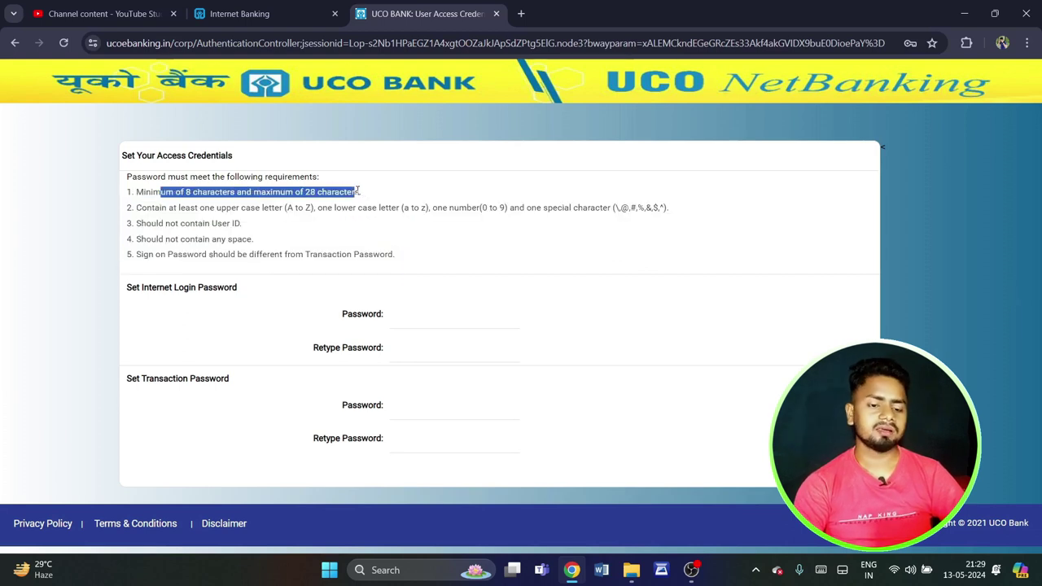
click(145, 209)
drag(145, 209, 313, 210)
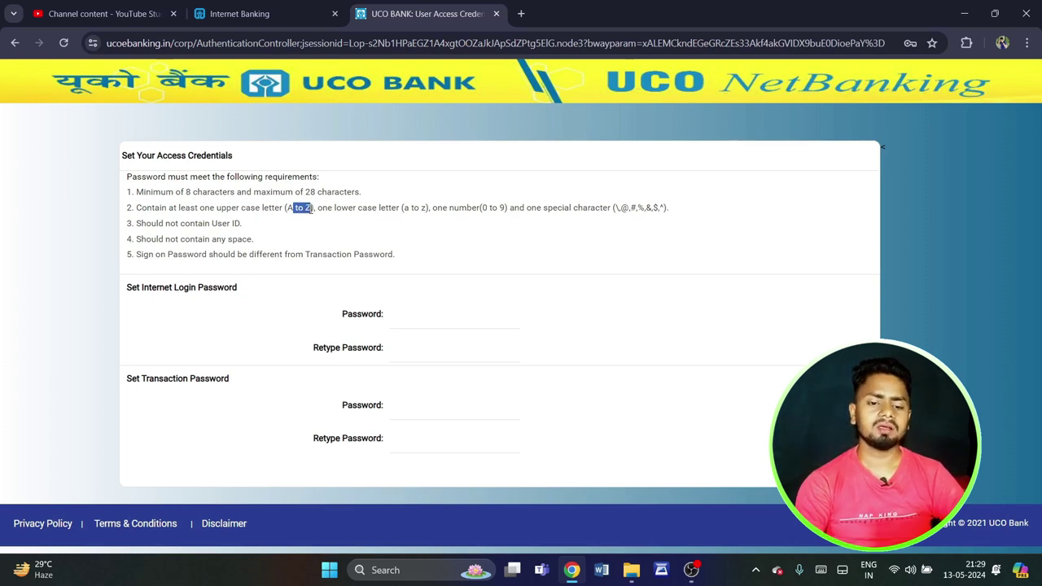
drag(371, 209, 424, 209)
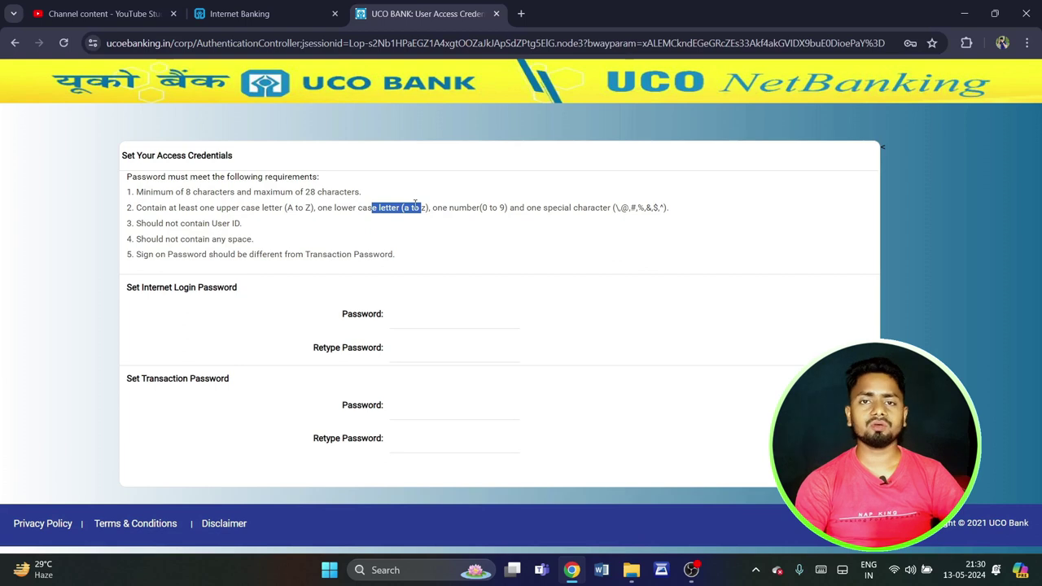
drag(440, 207, 509, 207)
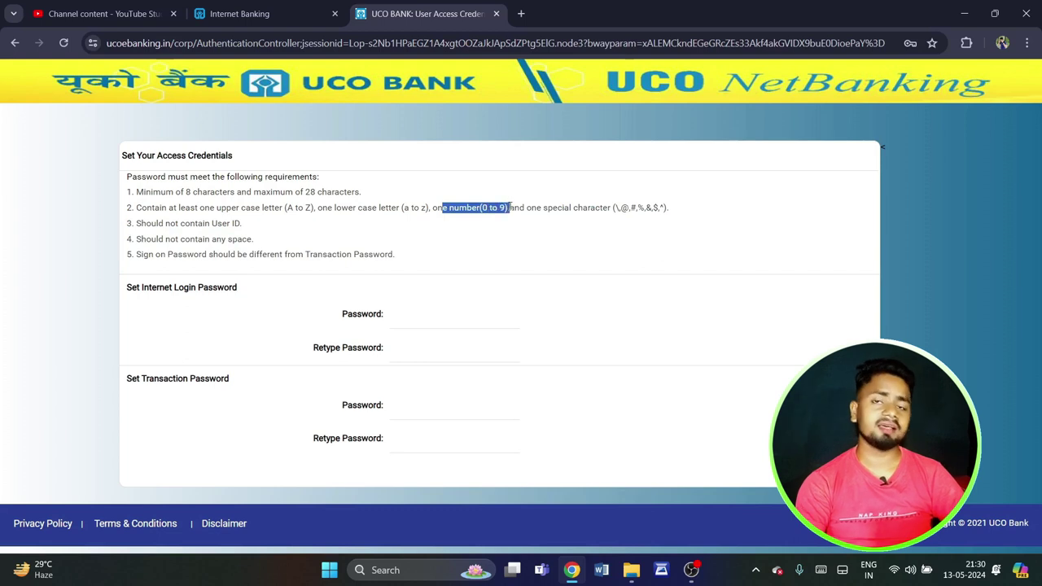
drag(614, 208, 671, 212)
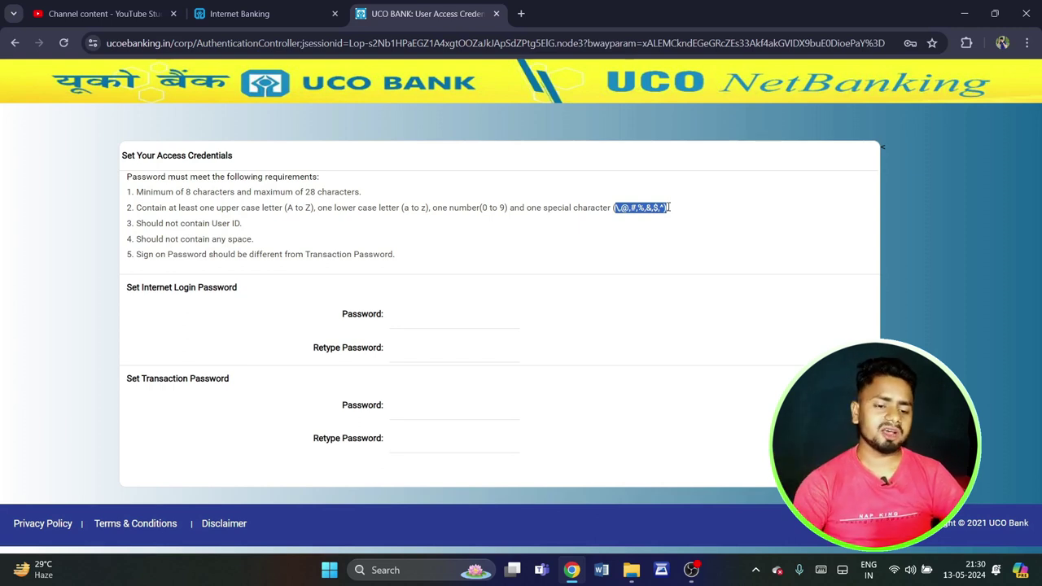
click(203, 239)
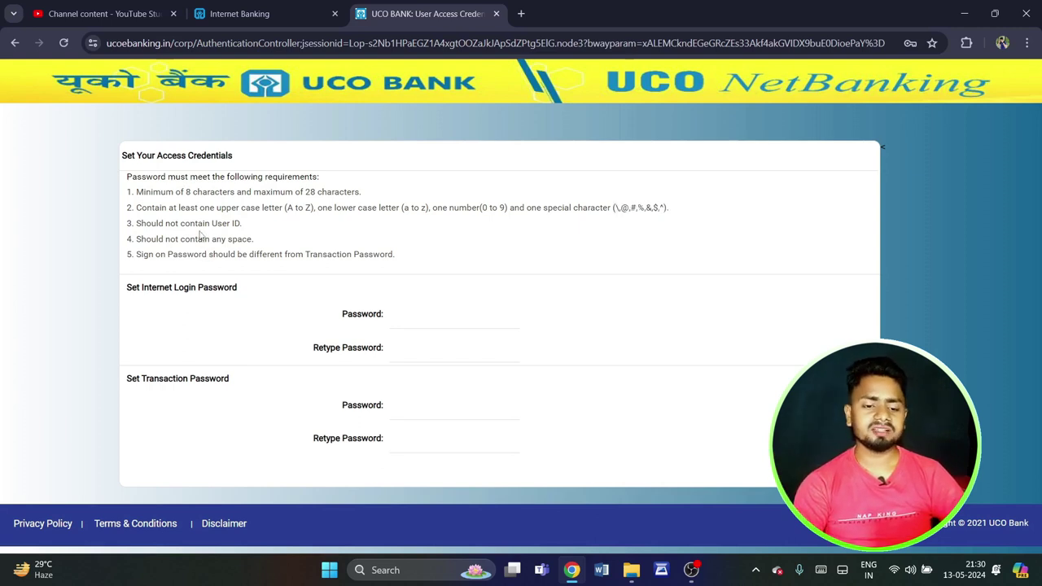
drag(225, 235, 226, 219)
click(225, 221)
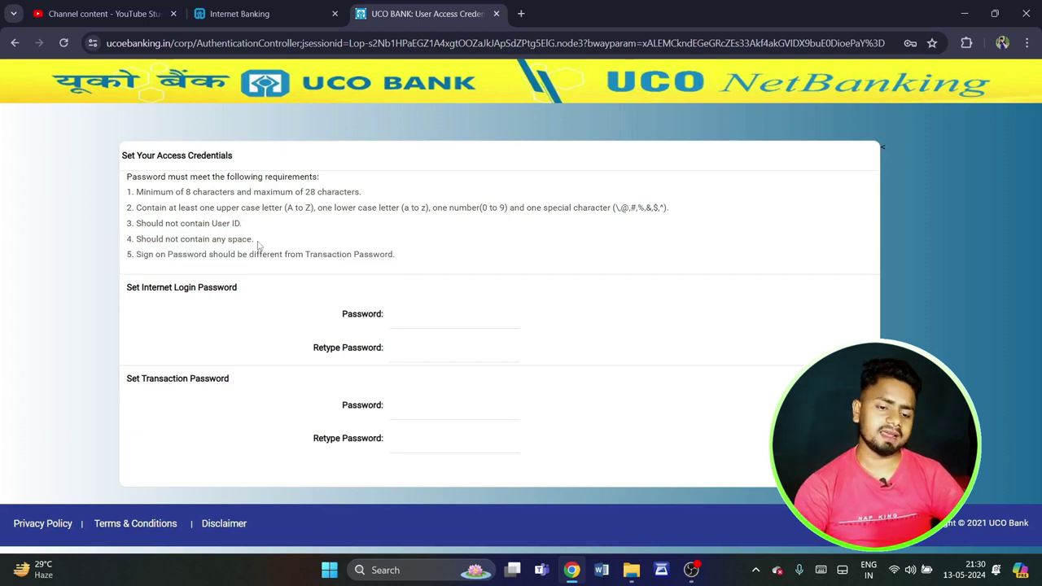
drag(252, 239, 175, 240)
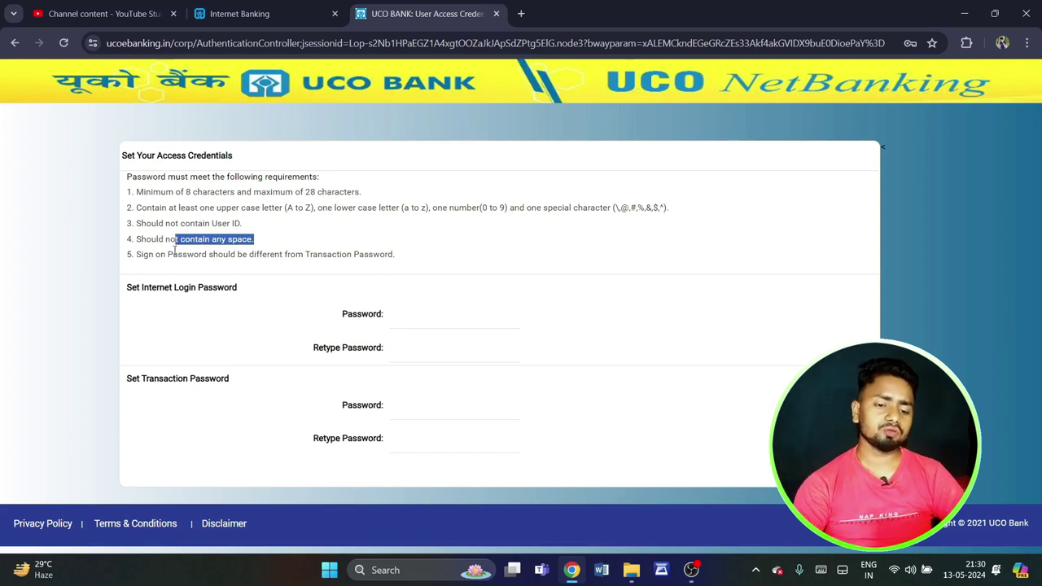
drag(171, 259, 144, 253)
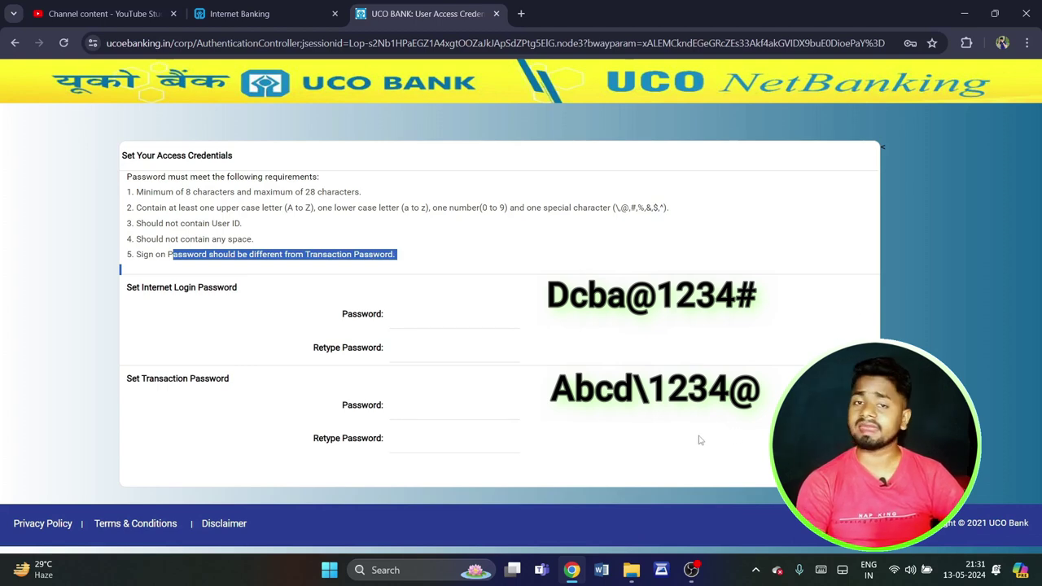
Set the Internet login password according to the listed rules, retype it to match, and check its strength rating
click(458, 322)
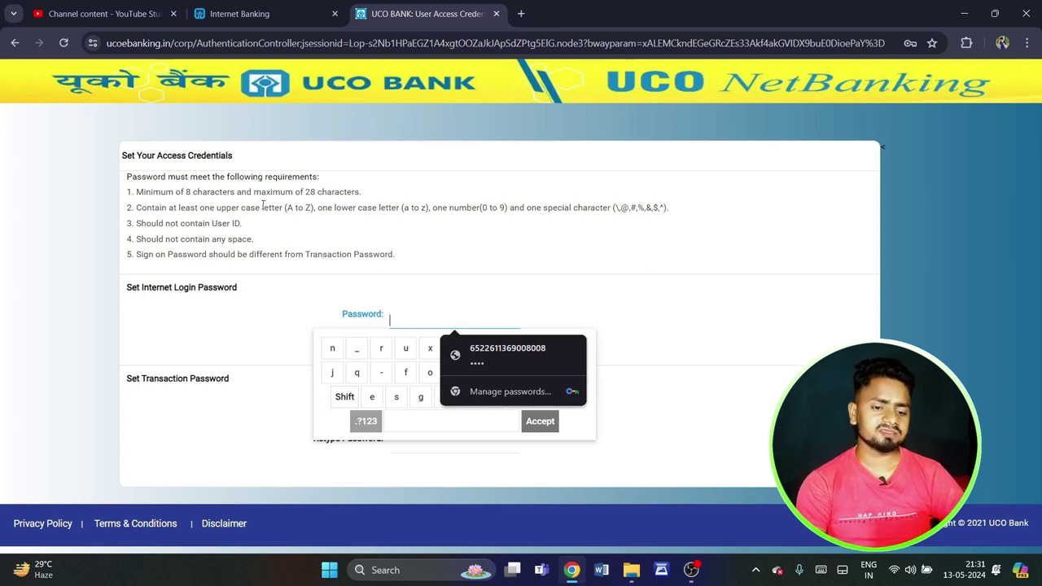
drag(226, 207, 386, 209)
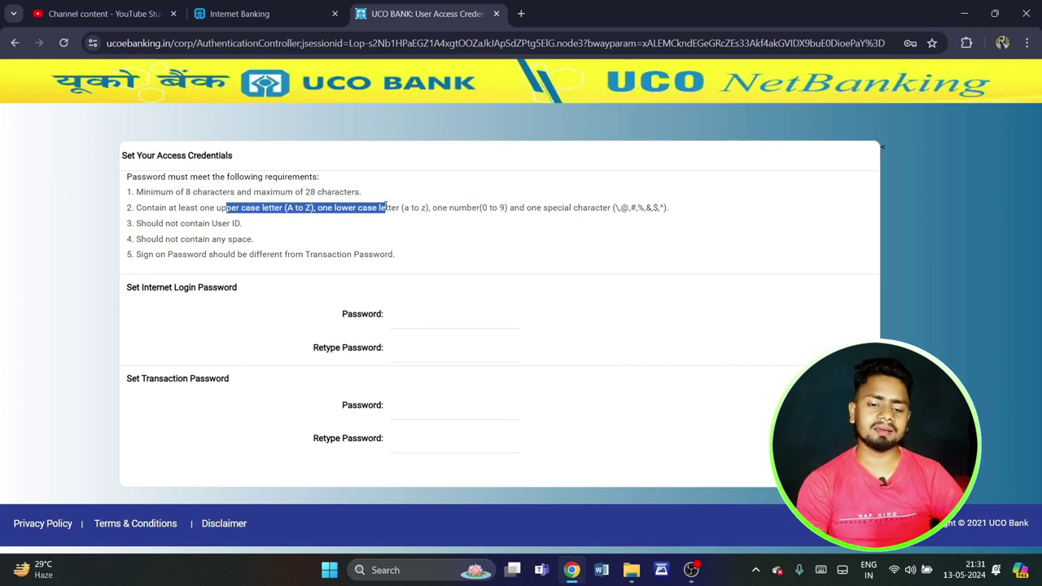
click(422, 312)
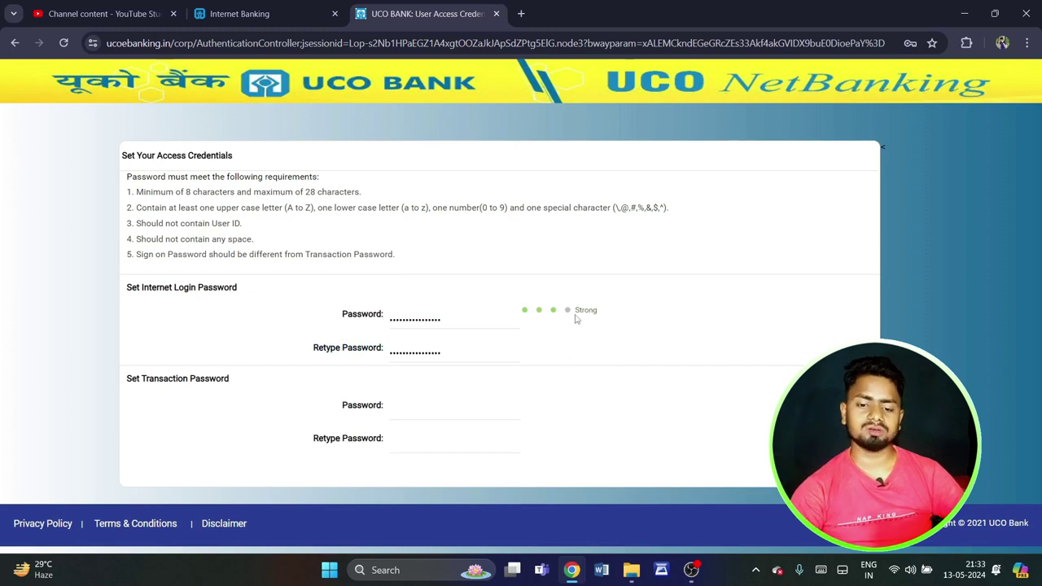
drag(575, 319, 600, 320)
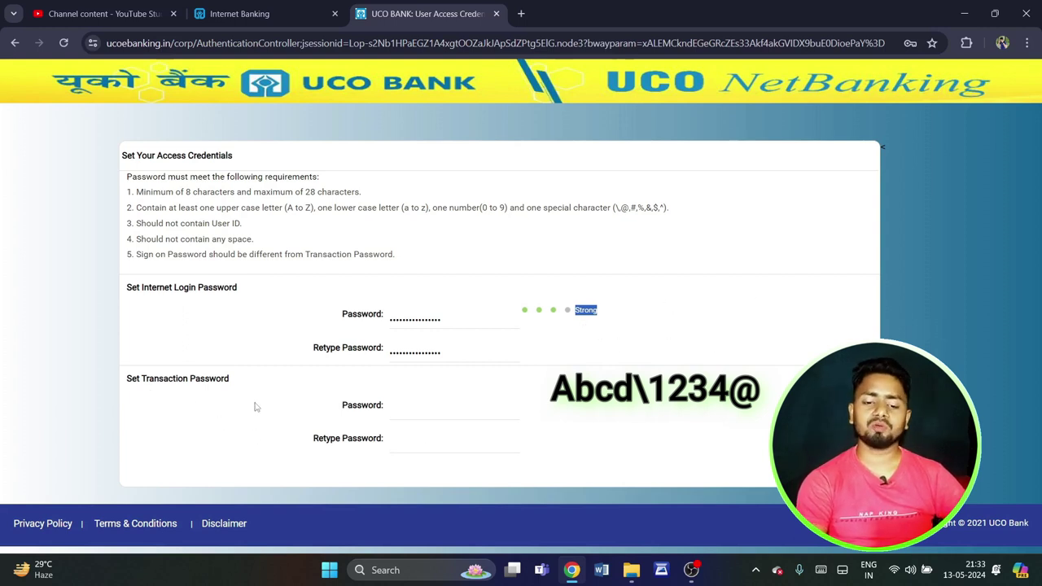
Set a transaction password different from the login password and retype it to match
click(429, 414)
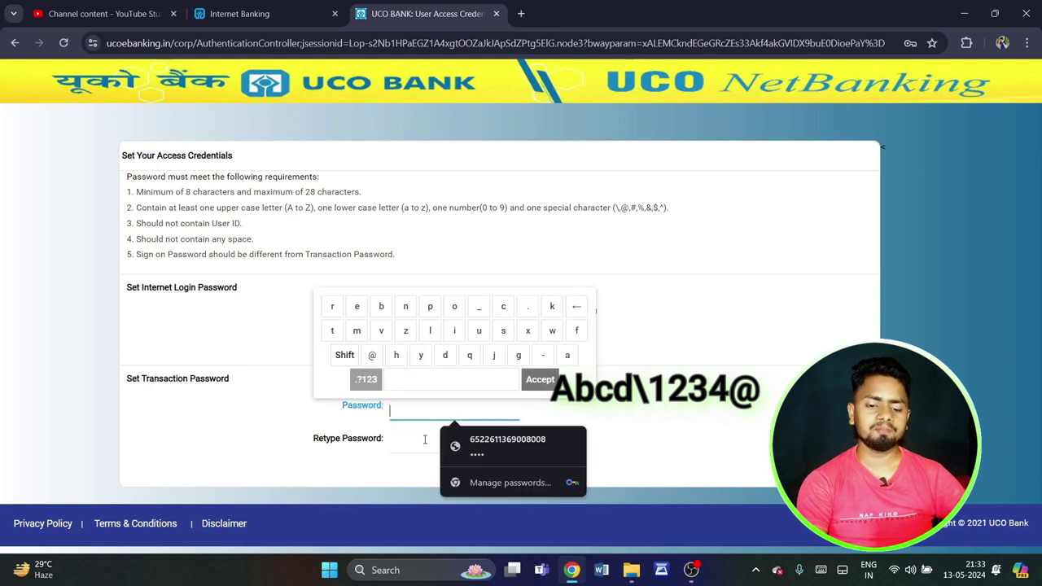
click(424, 443)
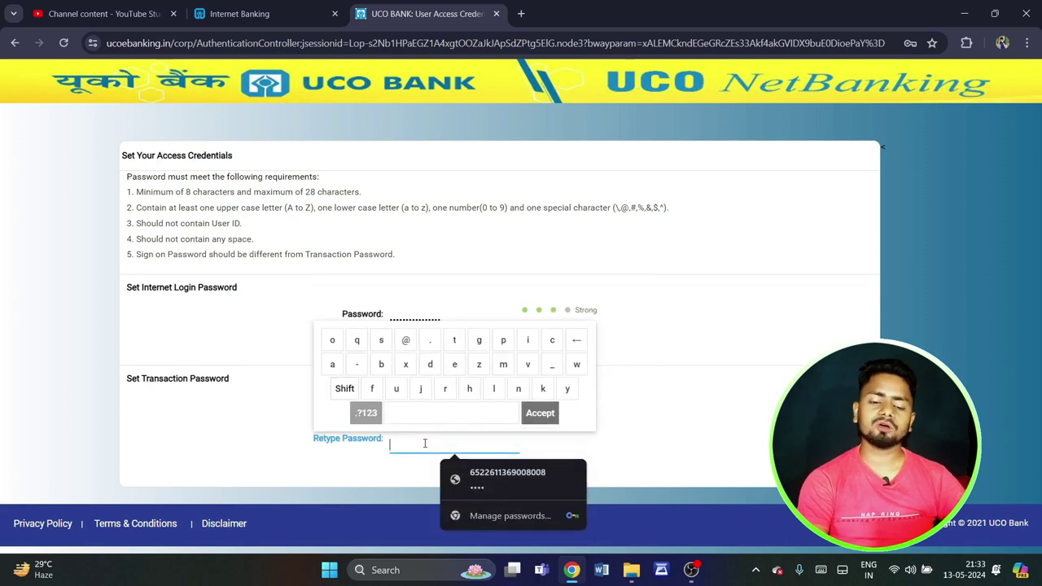